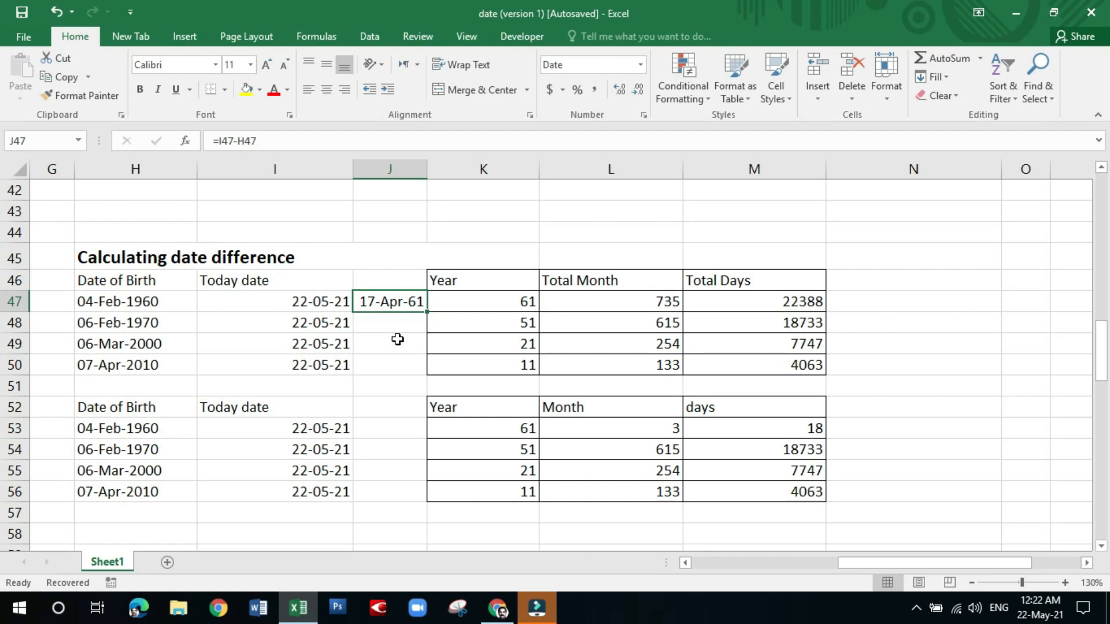
# Step: Rewrite the Year formula in K47 as =DATEDIF(H47,I47,"y")
pyautogui.click(449, 308)
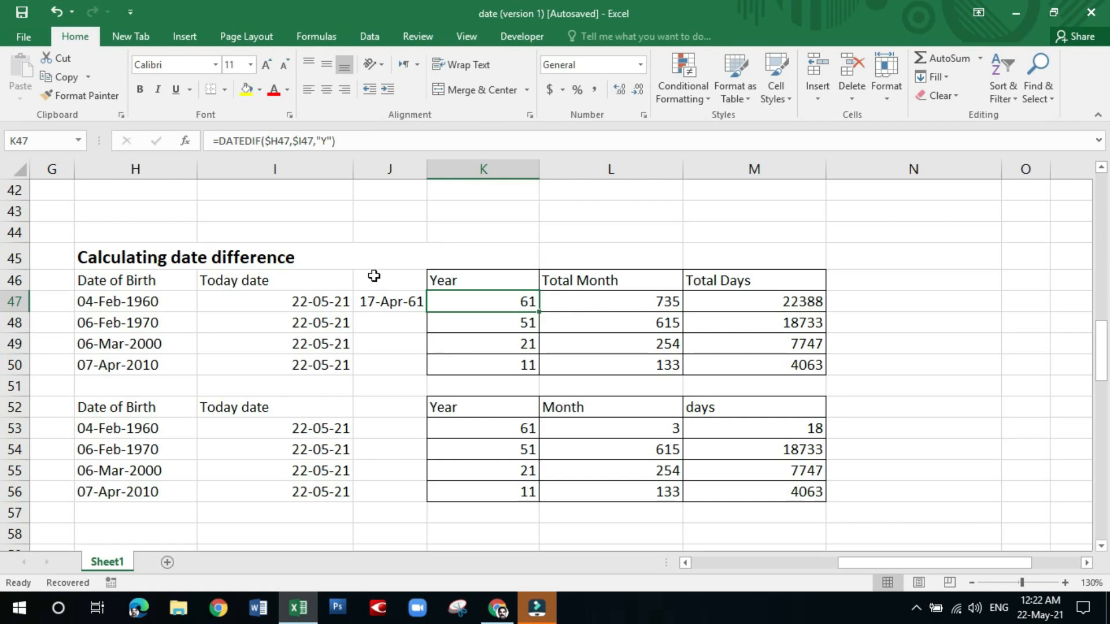
pyautogui.moveTo(364, 141); pyautogui.dragTo(280, 148)
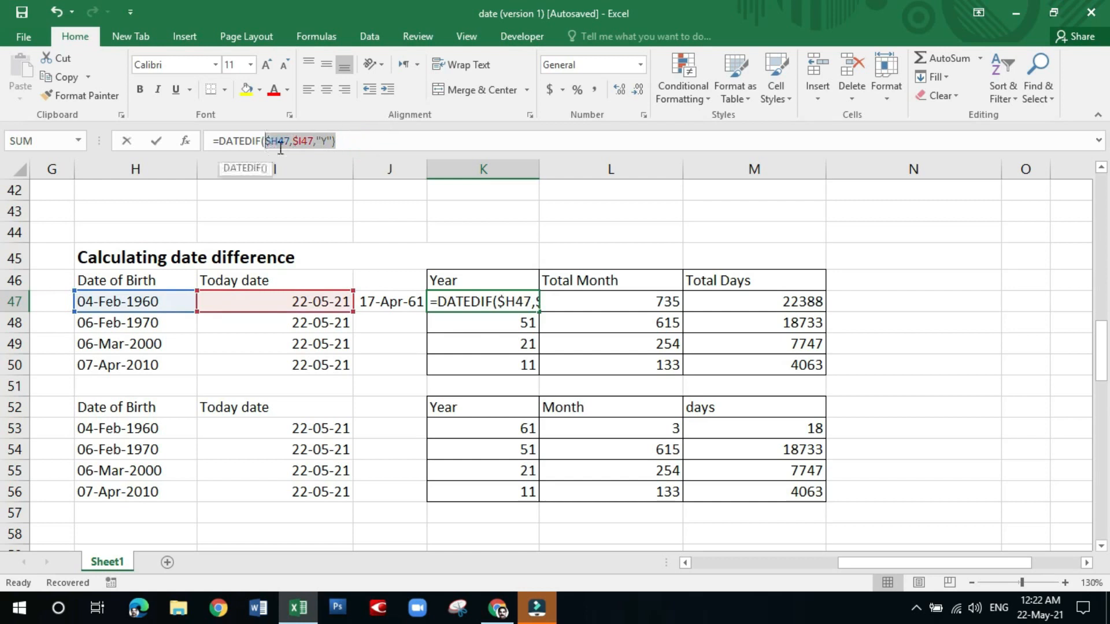
pyautogui.press('BackSpace')
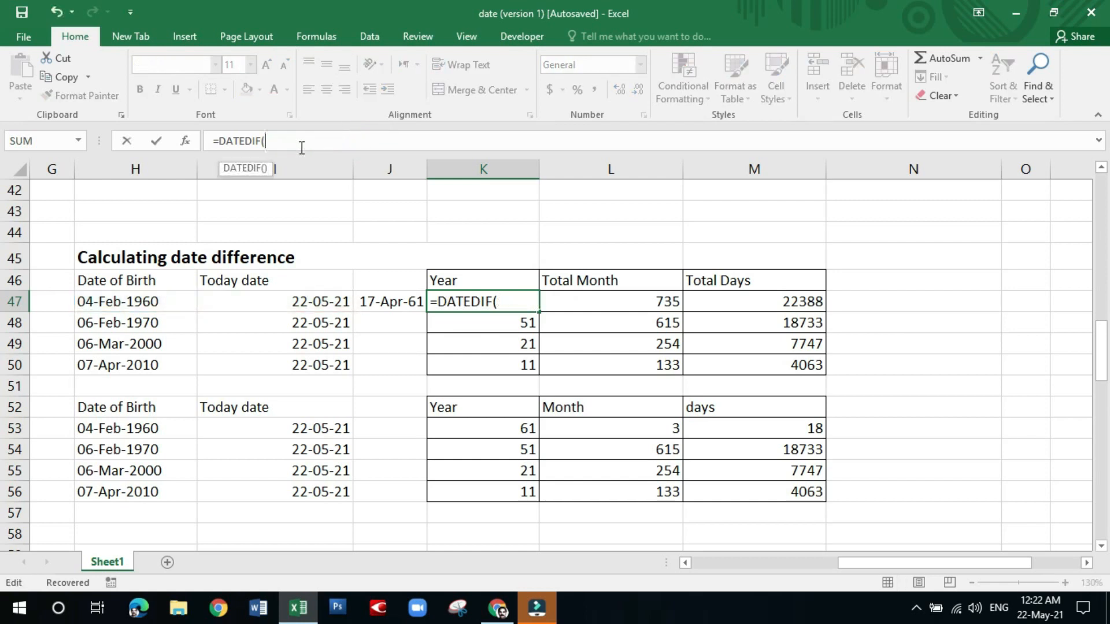
pyautogui.click(108, 304)
pyautogui.write(',')
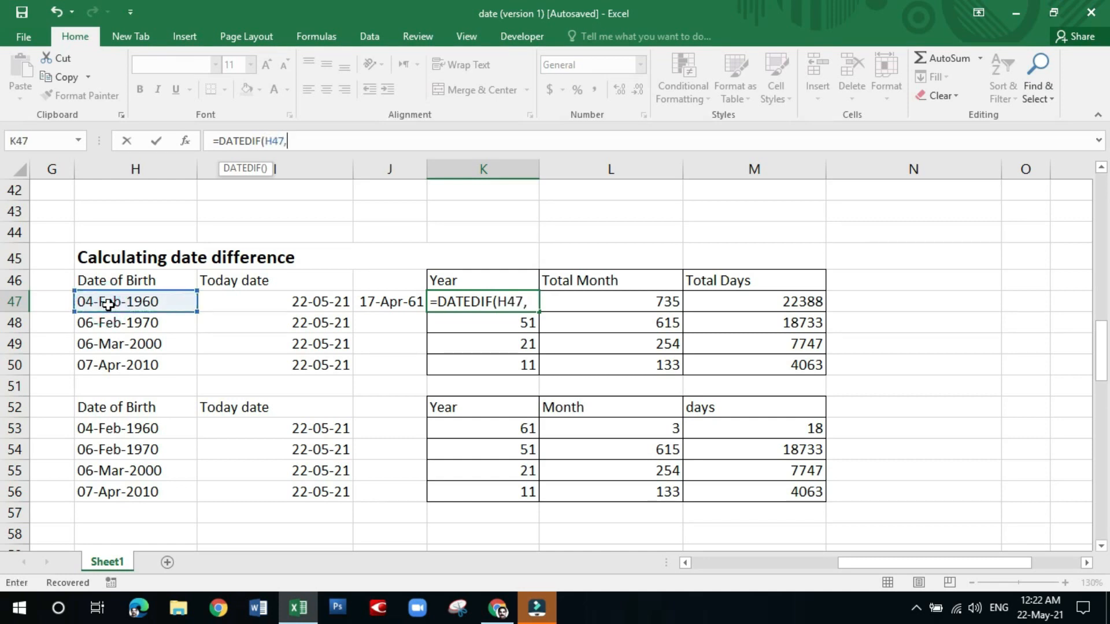
pyautogui.click(307, 302)
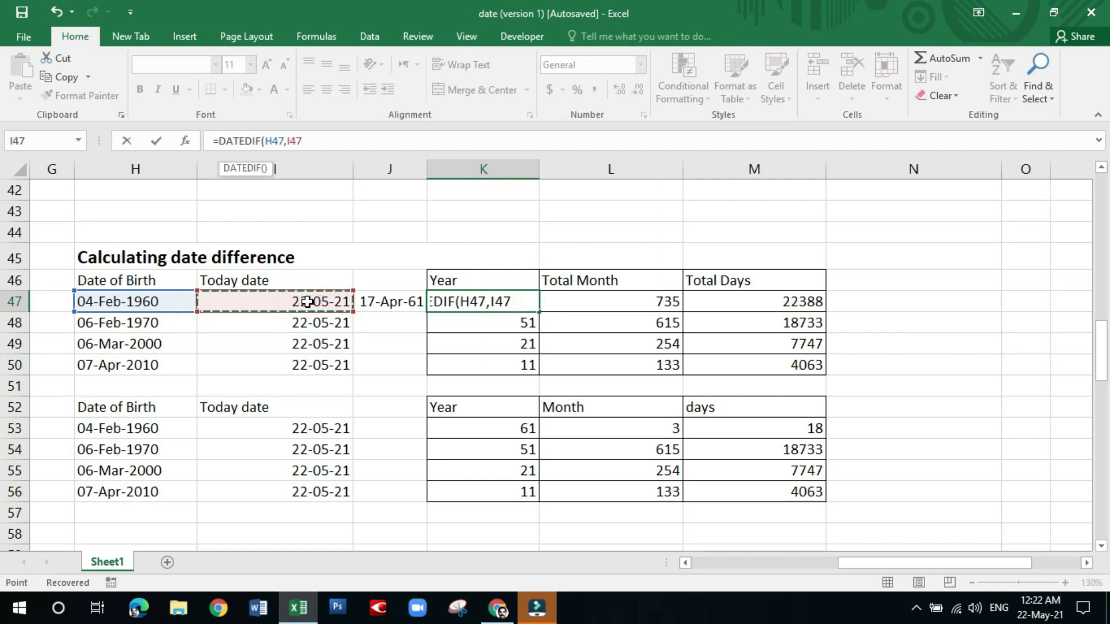
pyautogui.write(',')
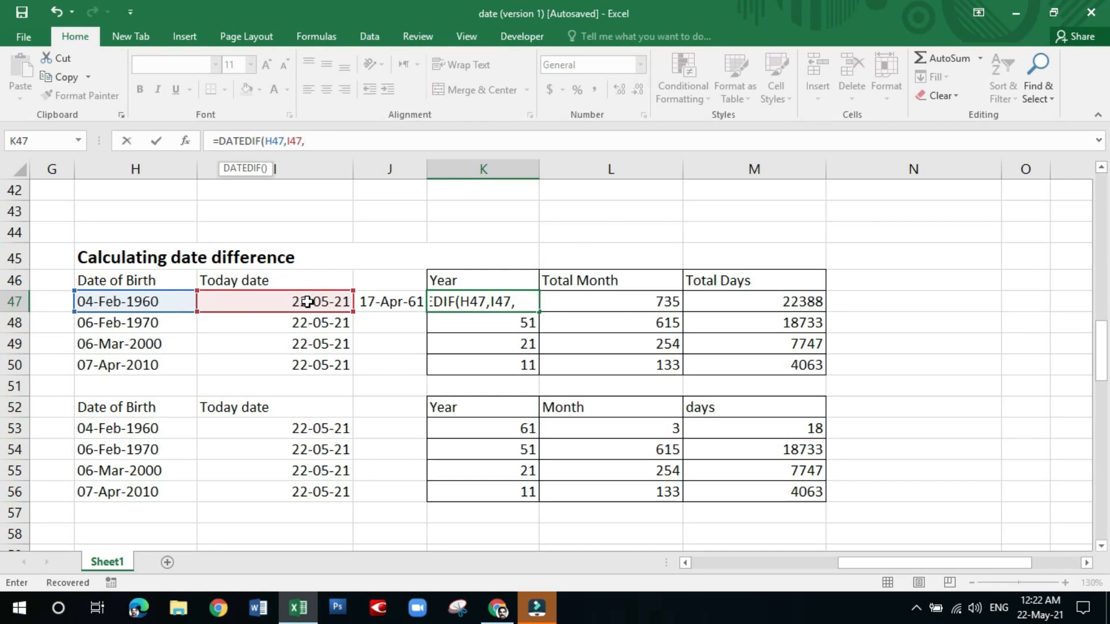
pyautogui.write('"y")')
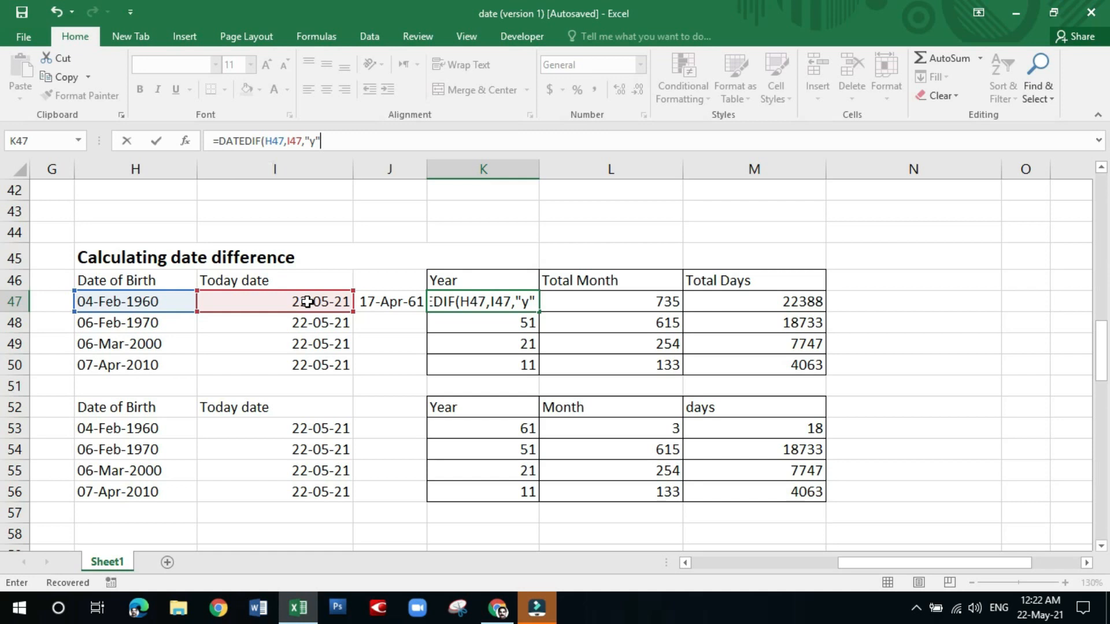
pyautogui.press('Return')
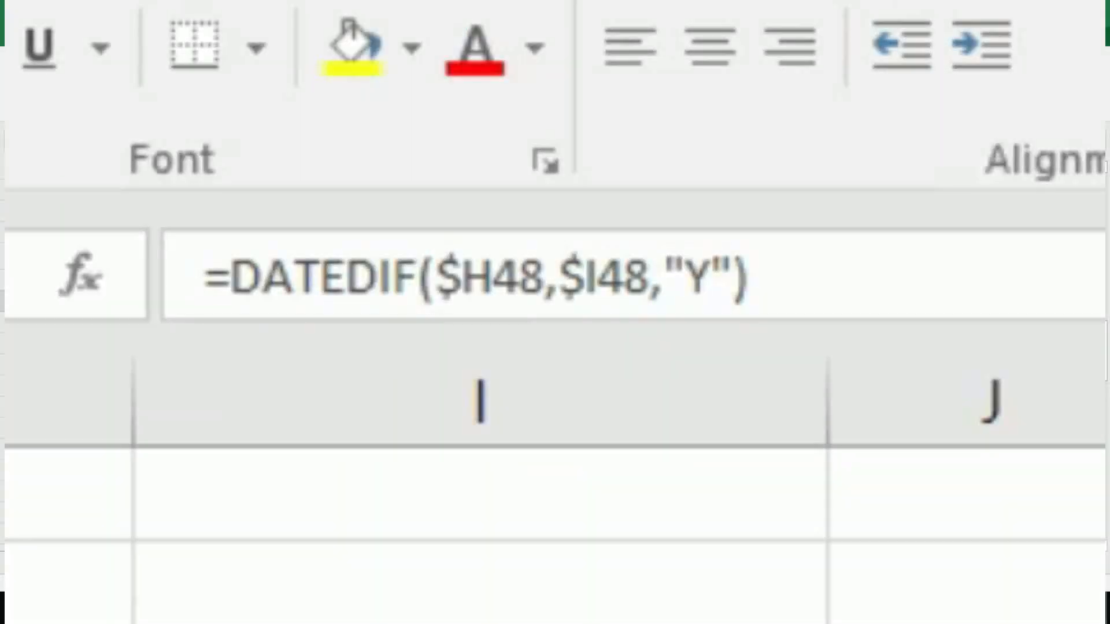
# Step: Examine the DATEDIF formulas under Year, Total Month and Total Days in row 47
pyautogui.click(497, 308)
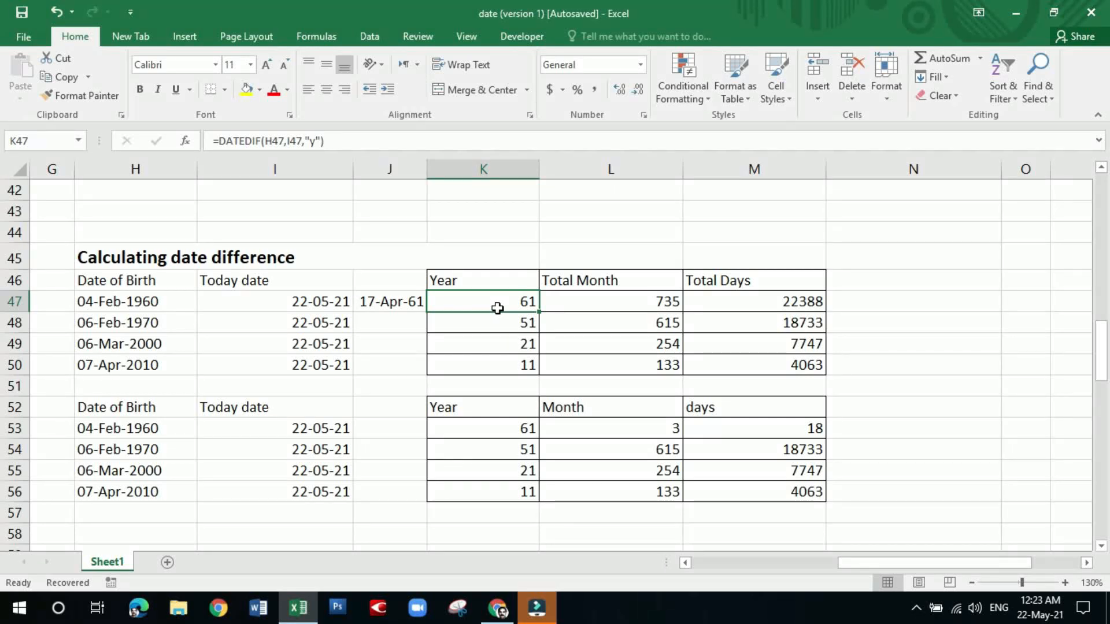
pyautogui.click(611, 299)
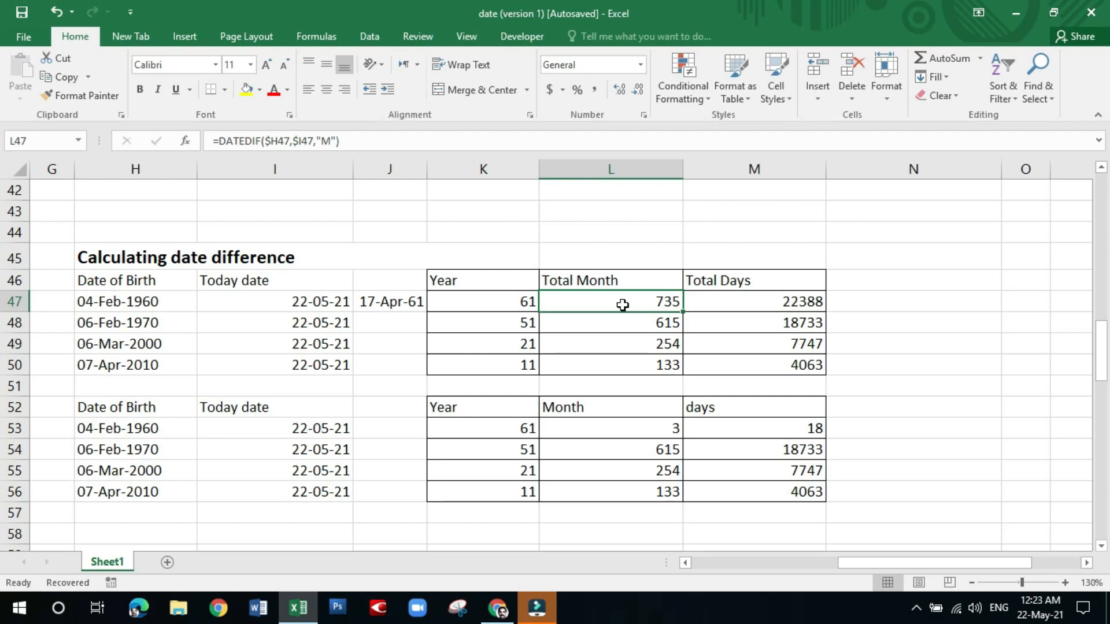
pyautogui.click(767, 302)
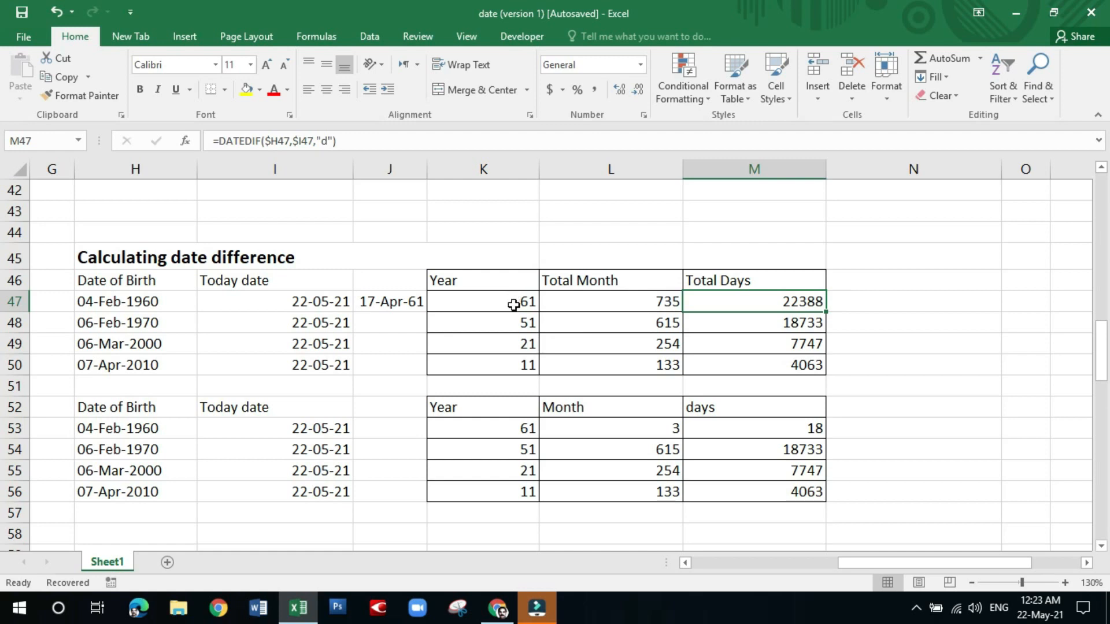
# Step: Enter =DATEDIF(H47,I47,"ym") in N47 to calculate the remaining months beyond full years
pyautogui.click(865, 305)
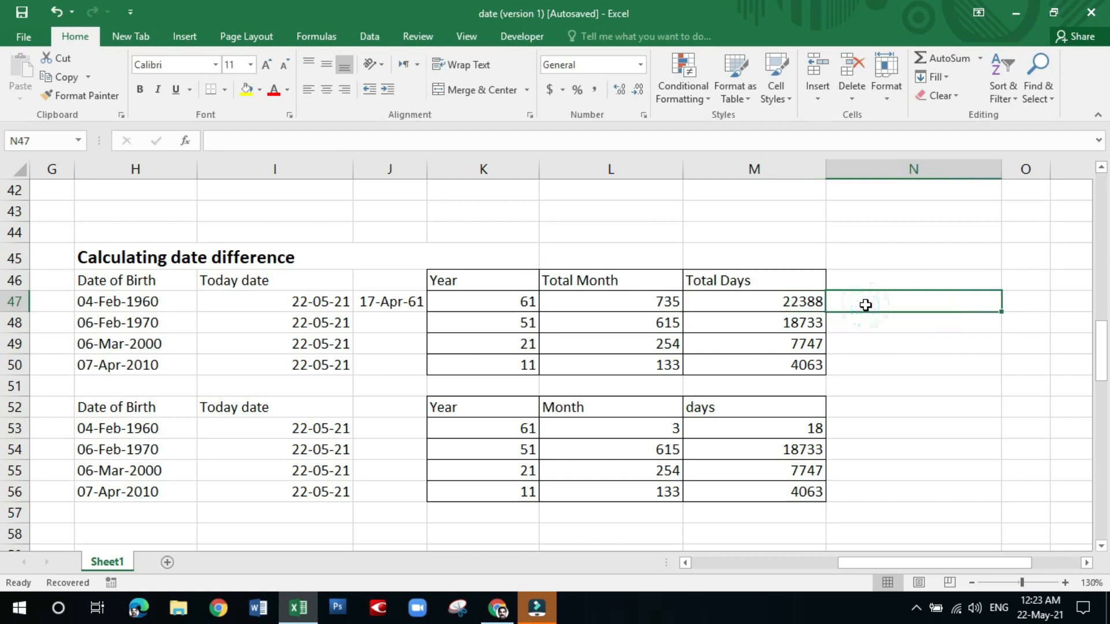
pyautogui.write('=')
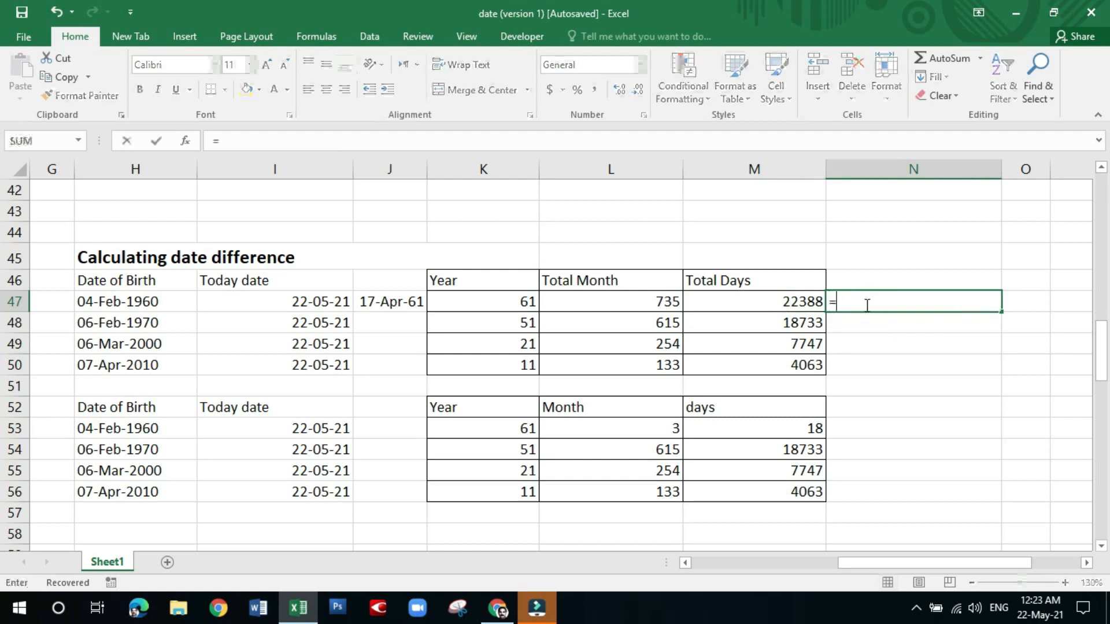
pyautogui.write('datedif')
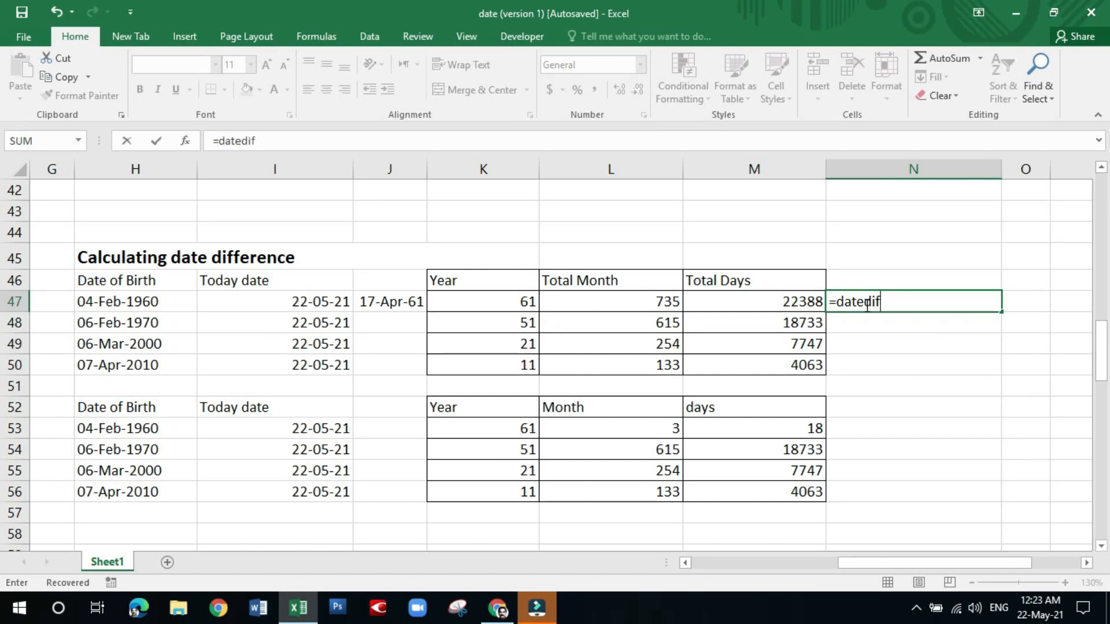
pyautogui.write('(')
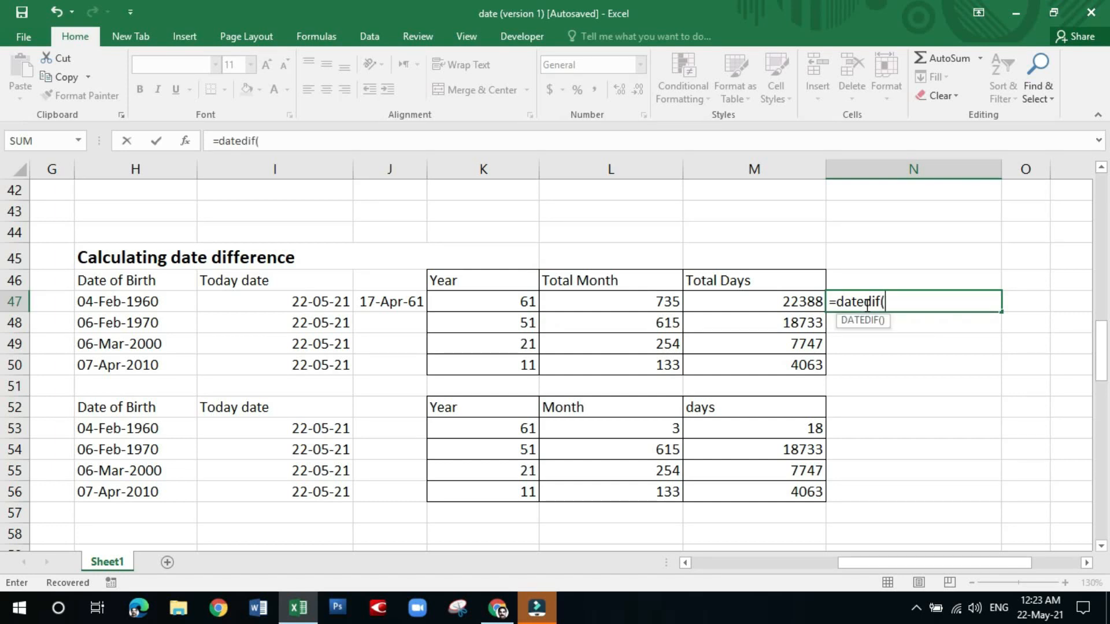
pyautogui.click(117, 304)
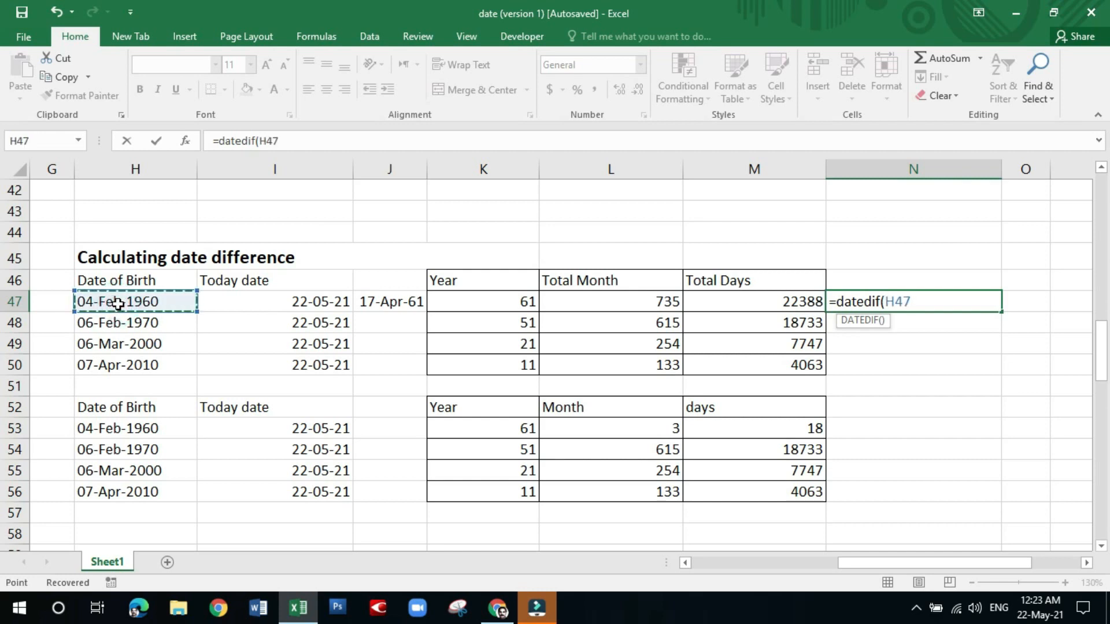
pyautogui.write(',')
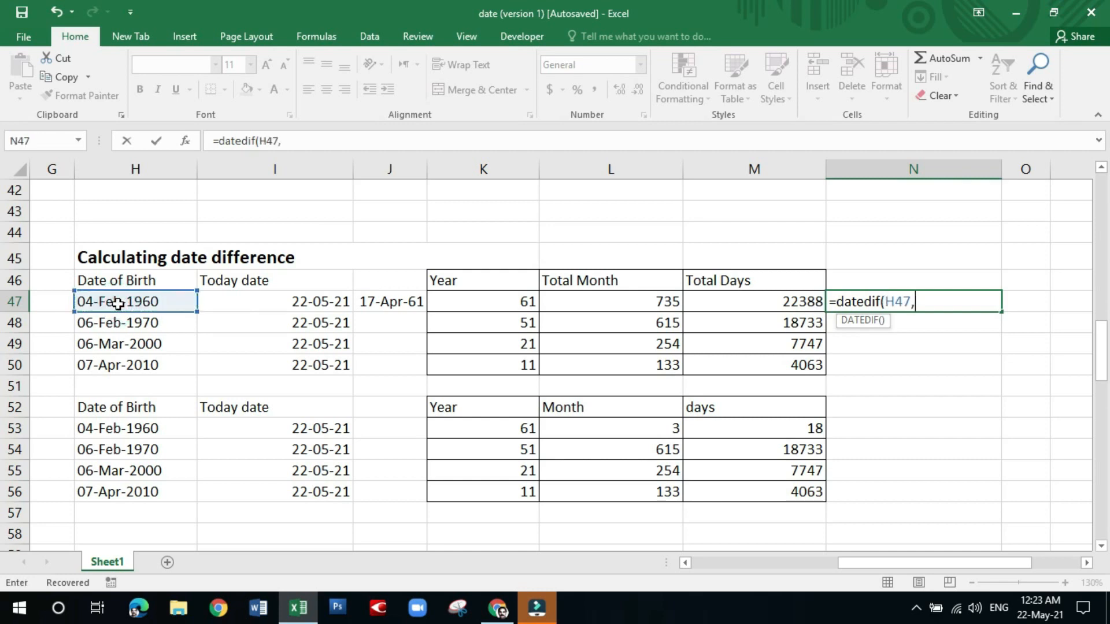
pyautogui.click(294, 302)
pyautogui.write(',')
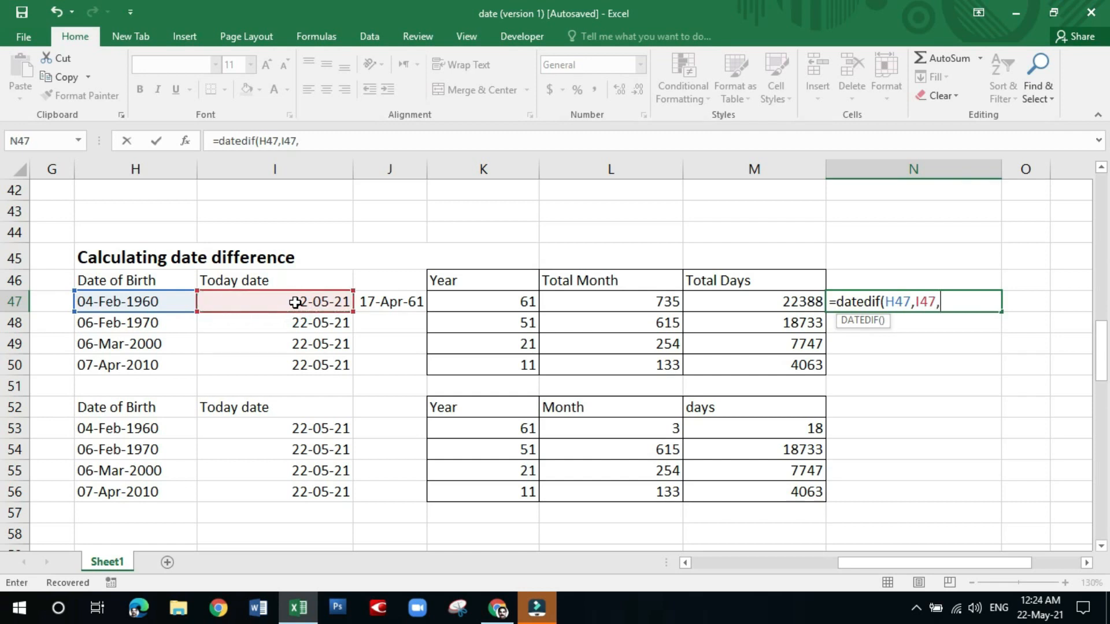
pyautogui.write('"ym"')
pyautogui.press('Return')
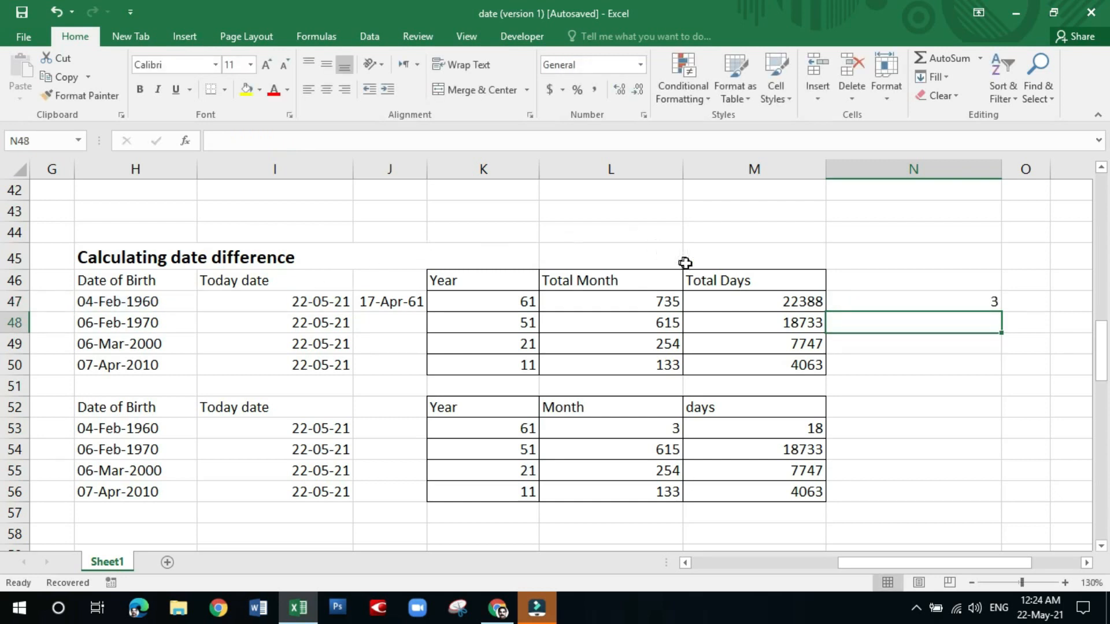
# Step: Add the header Month in N46, narrow column N and widen column O
pyautogui.click(917, 277)
pyautogui.write('Month')
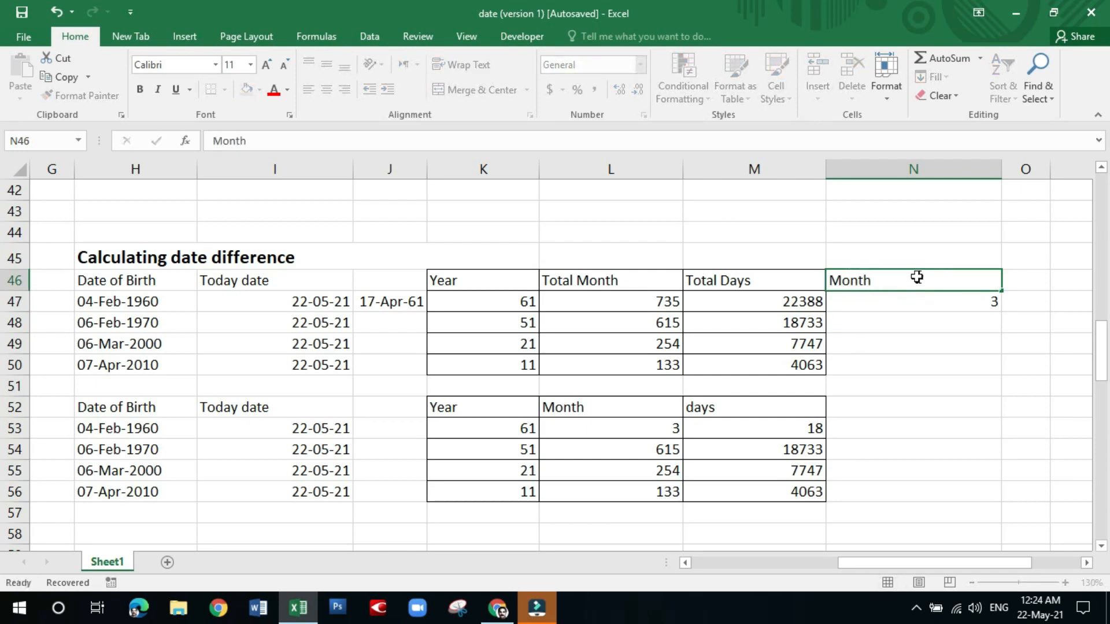
pyautogui.press('Return')
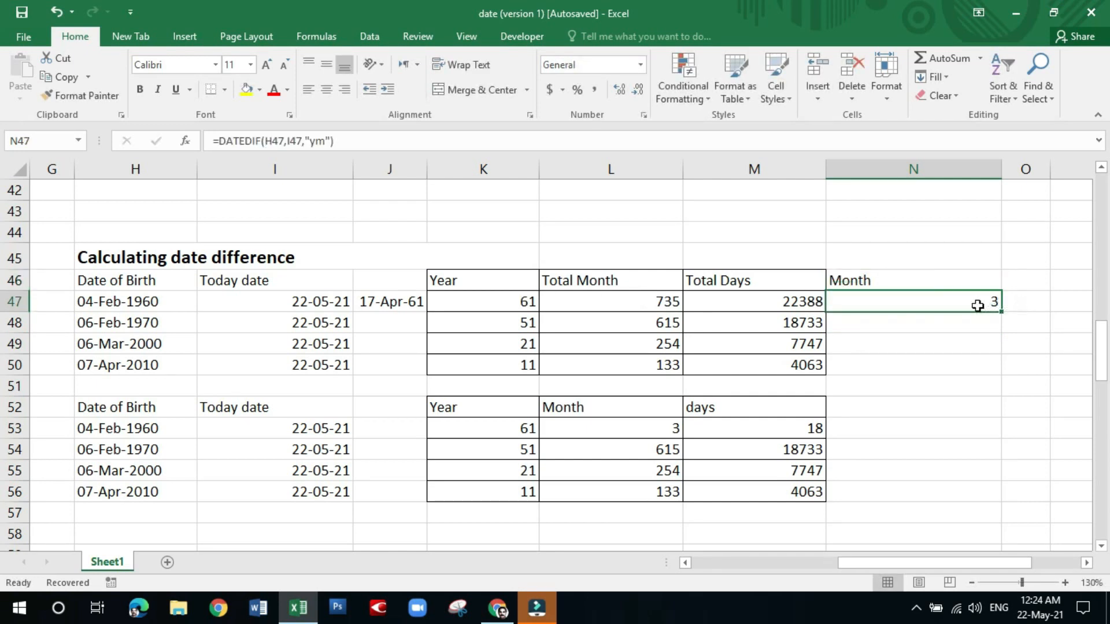
pyautogui.moveTo(1001, 168)
pyautogui.mouseDown()
pyautogui.moveTo(900, 185)
pyautogui.moveTo(1016, 168)
pyautogui.mouseUp()
# Step: Enter =DATEDIF(H47,I47,"md") in O47 to calculate the remaining days beyond full months
pyautogui.click(929, 300)
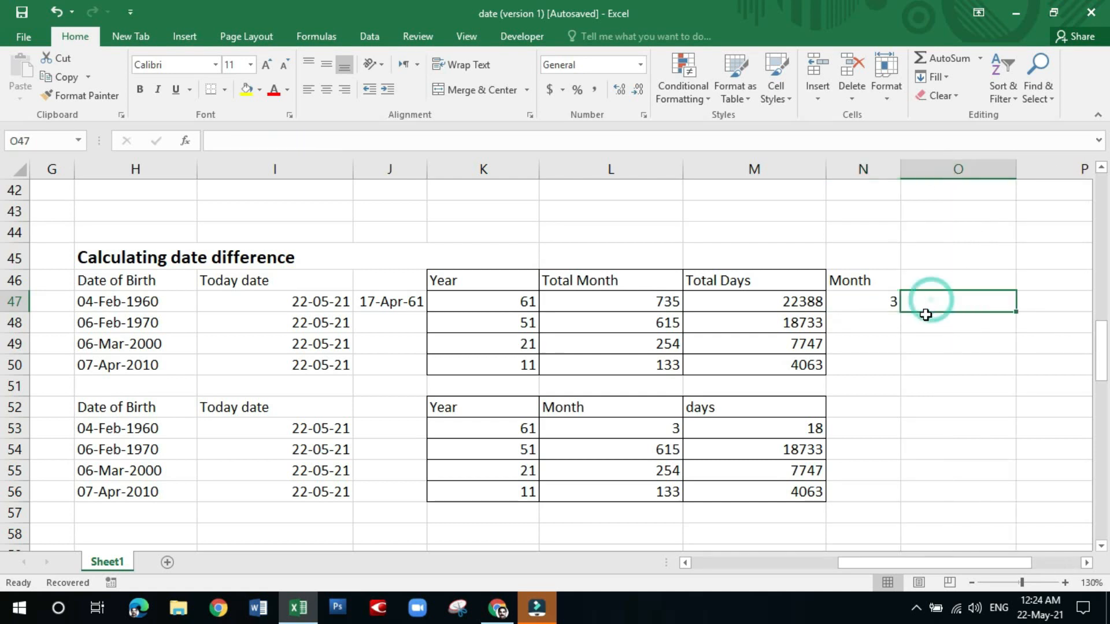
pyautogui.click(882, 302)
pyautogui.click(927, 303)
pyautogui.write('=datedif(')
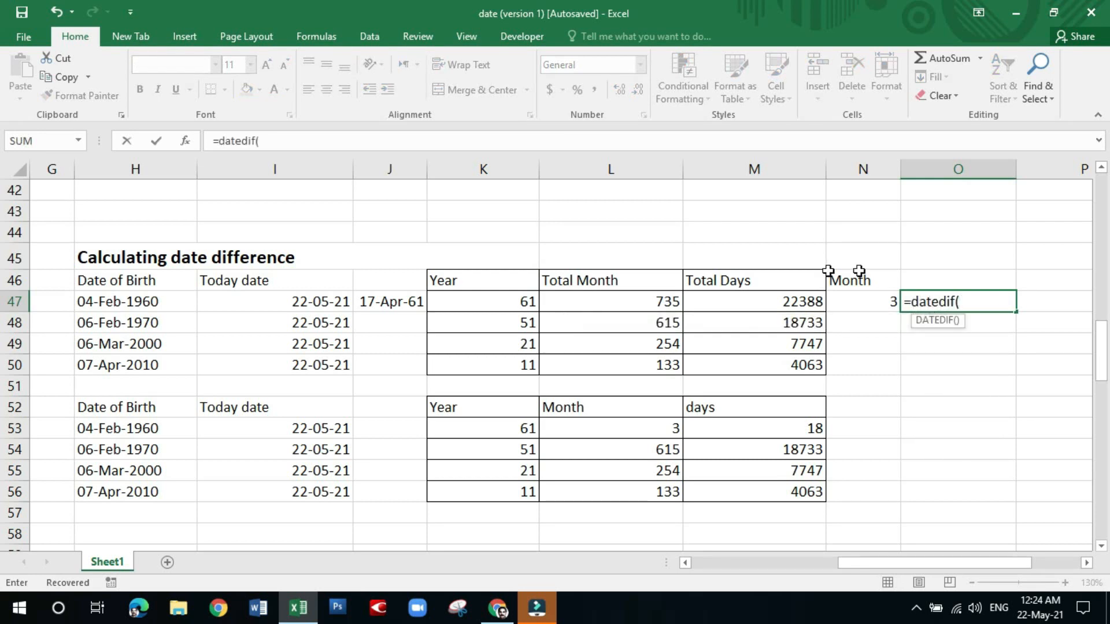
pyautogui.click(144, 299)
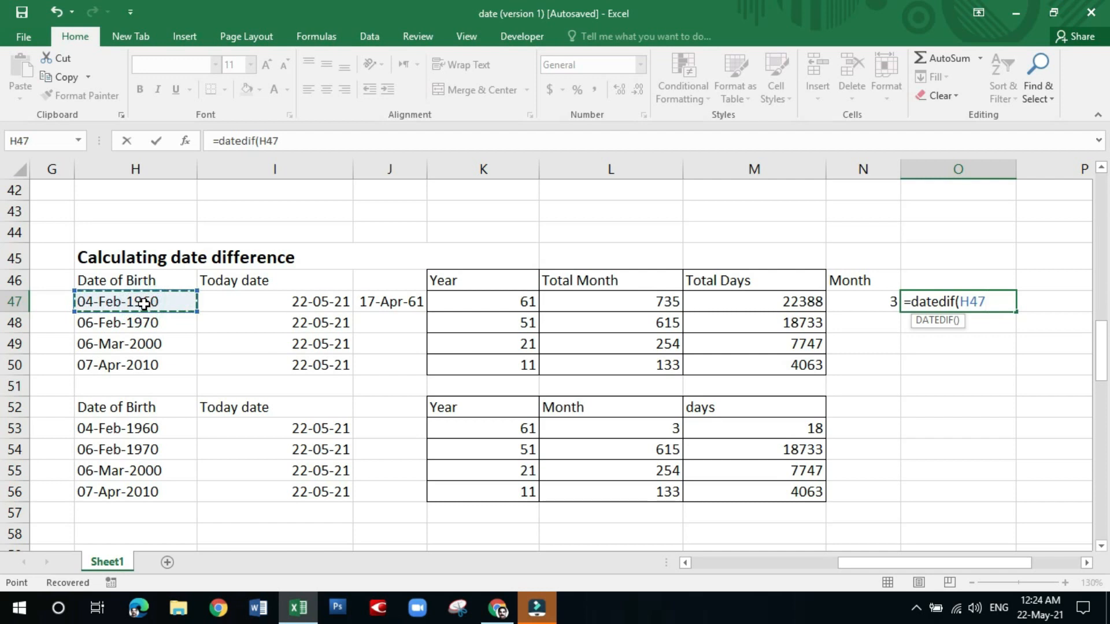
pyautogui.write(',')
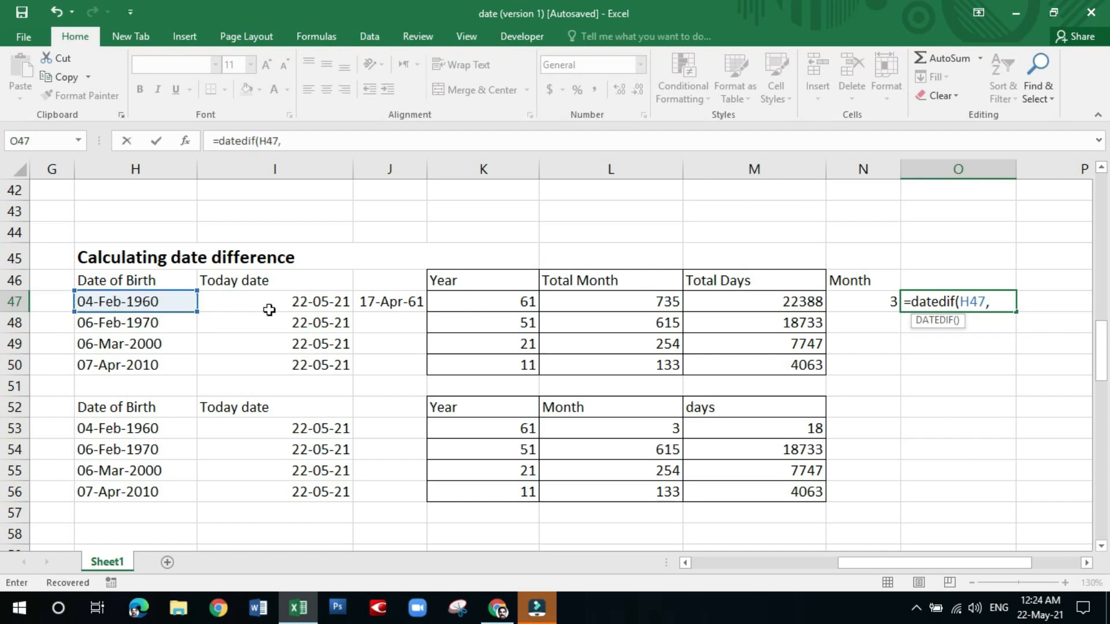
pyautogui.click(297, 302)
pyautogui.write(',"m')
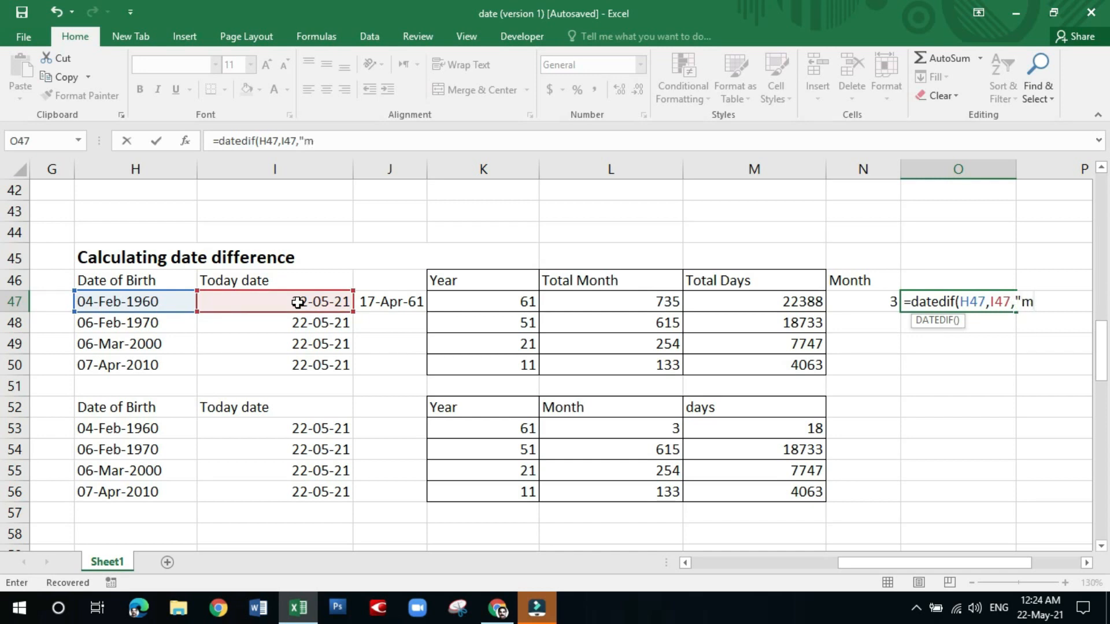
pyautogui.write('d"')
pyautogui.press('Return')
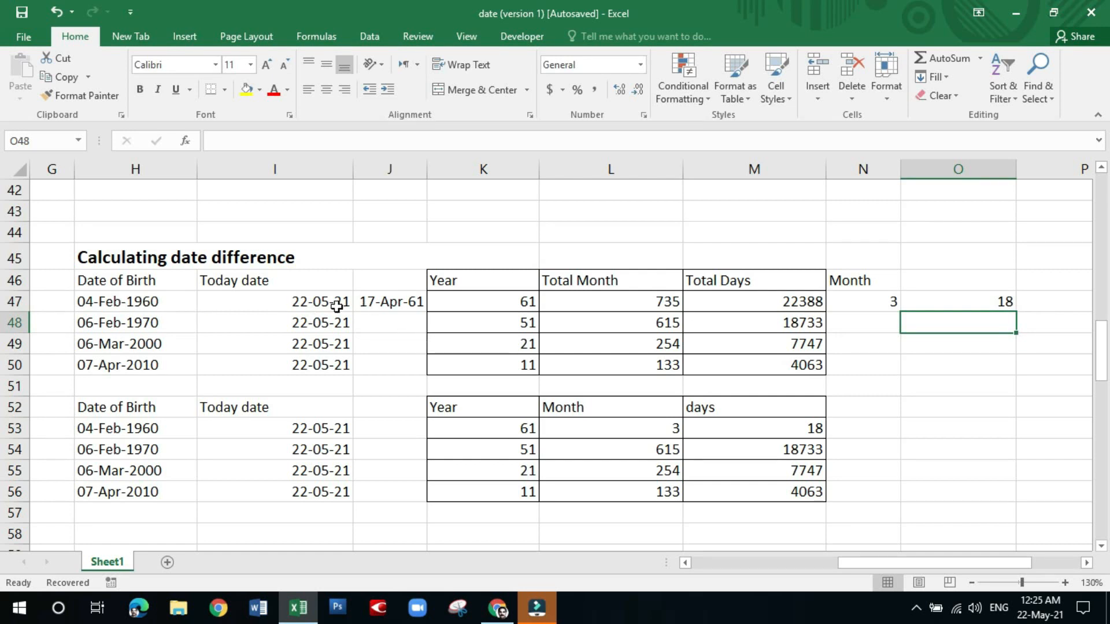
# Step: Fill the month formula in N47 and the day formula in O47 down through row 50
pyautogui.click(516, 302)
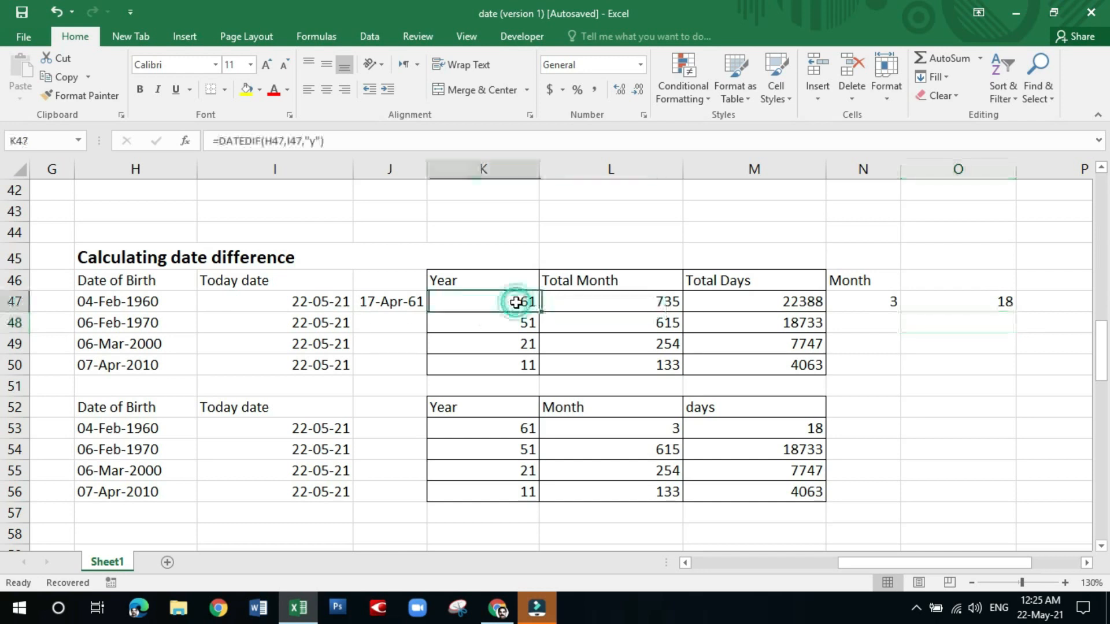
pyautogui.click(877, 302)
pyautogui.click(983, 306)
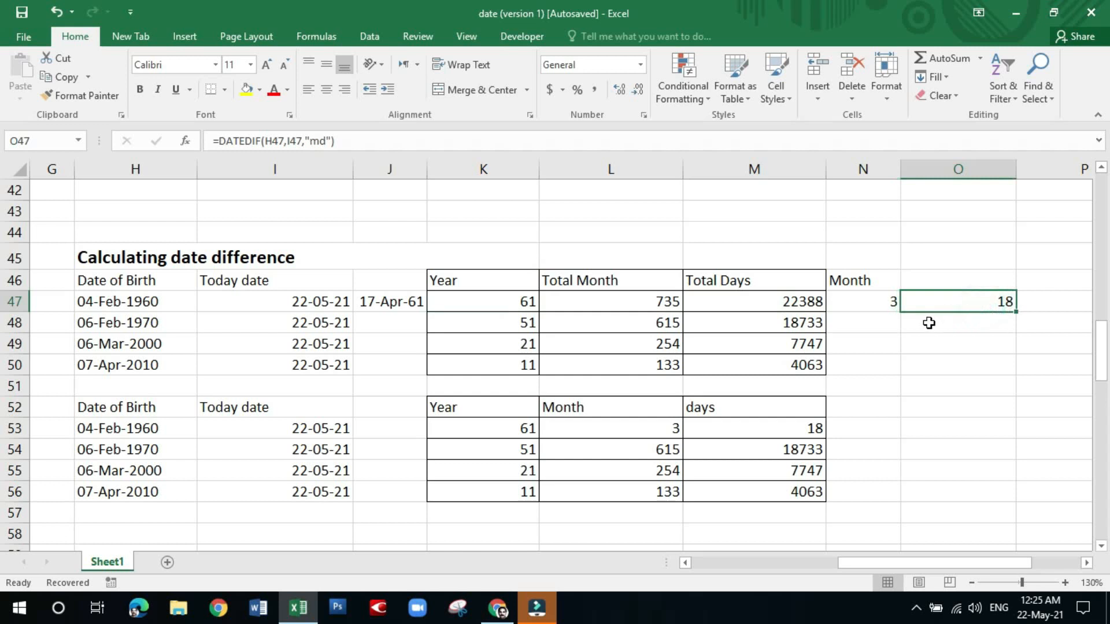
pyautogui.click(875, 303)
pyautogui.moveTo(905, 312); pyautogui.dragTo(906, 374)
pyautogui.click(943, 303)
pyautogui.moveTo(1015, 312); pyautogui.dragTo(1013, 384)
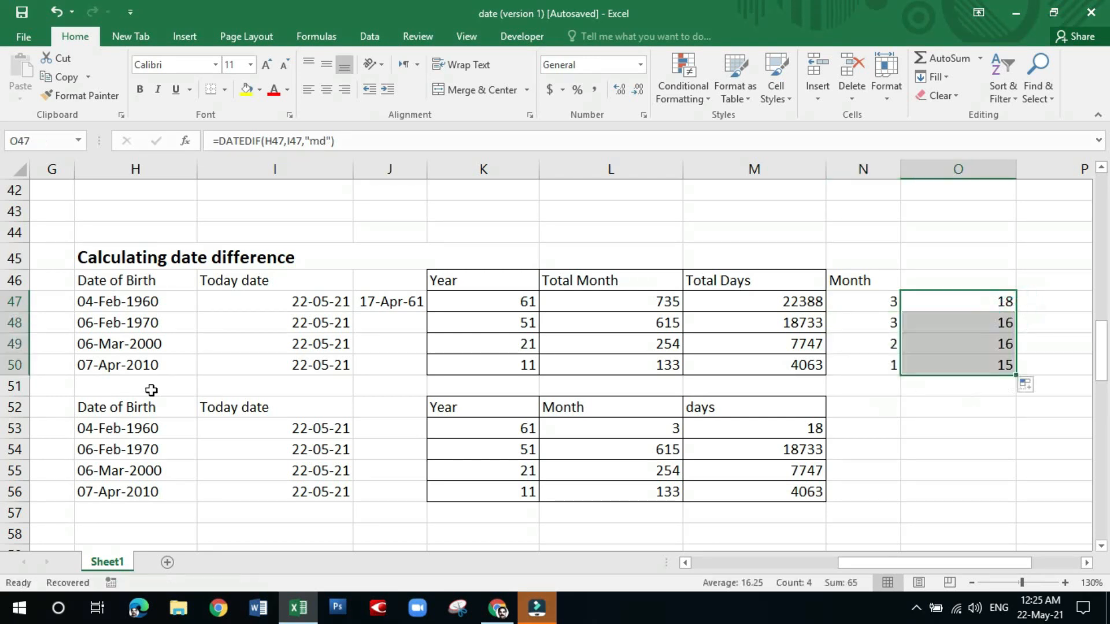
# Step: Check the calculated year, month and day age results in rows 50 and 48
pyautogui.click(111, 366)
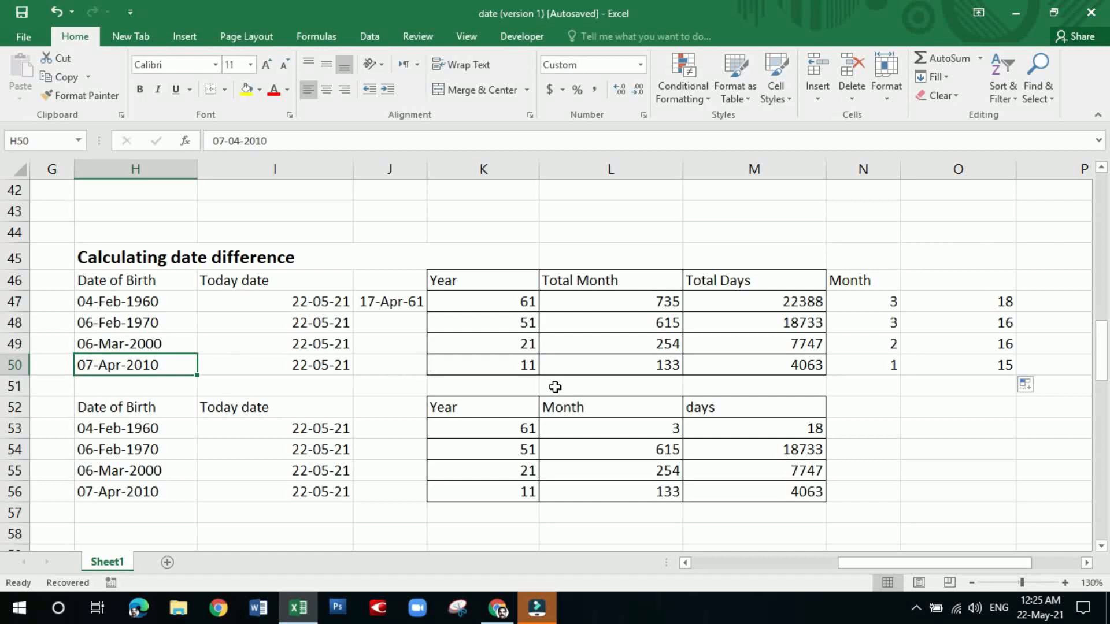
pyautogui.click(524, 371)
pyautogui.click(881, 369)
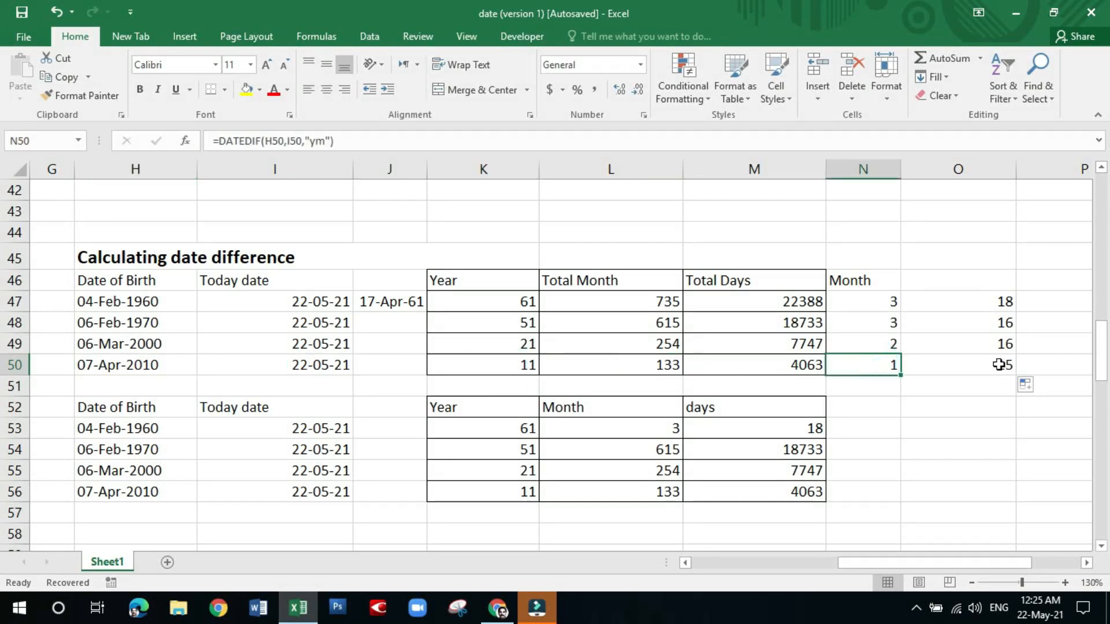
pyautogui.click(974, 368)
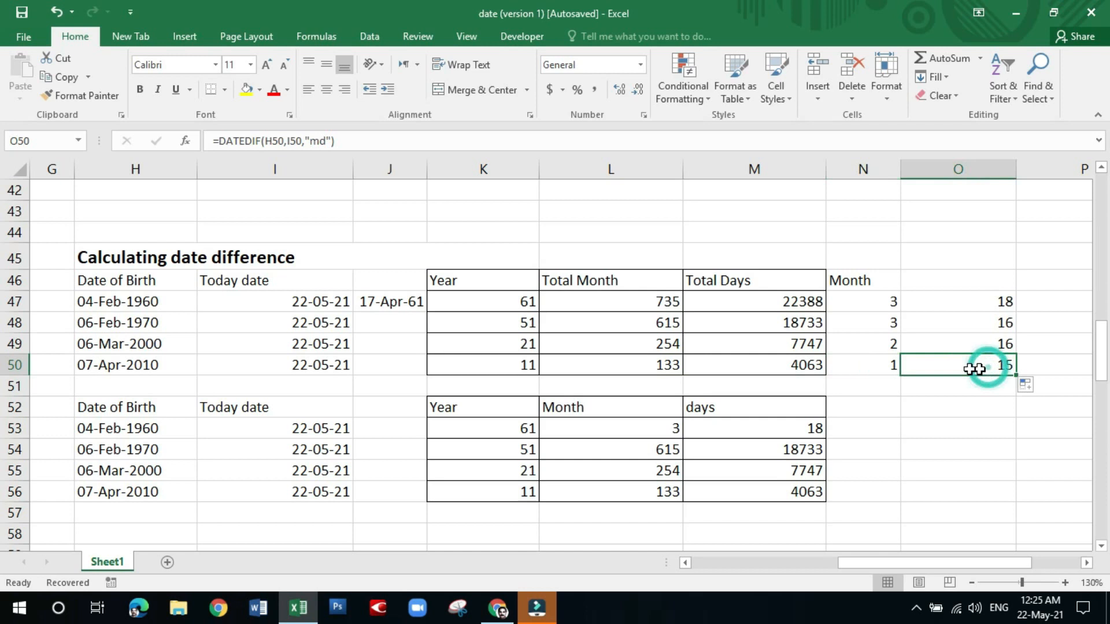
pyautogui.click(505, 328)
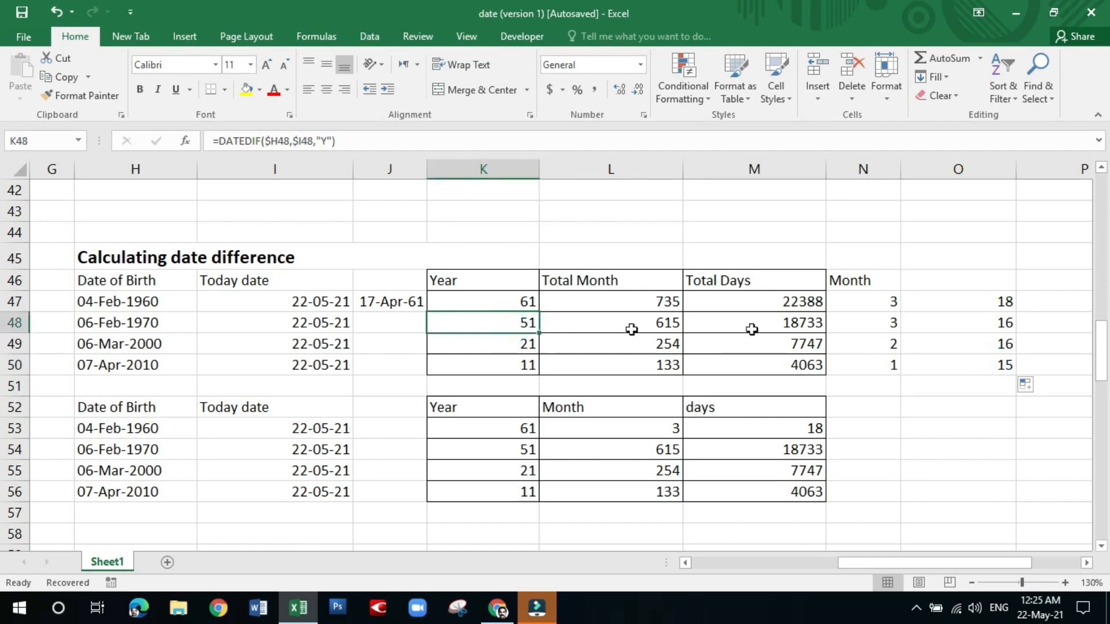
pyautogui.click(881, 327)
pyautogui.click(972, 325)
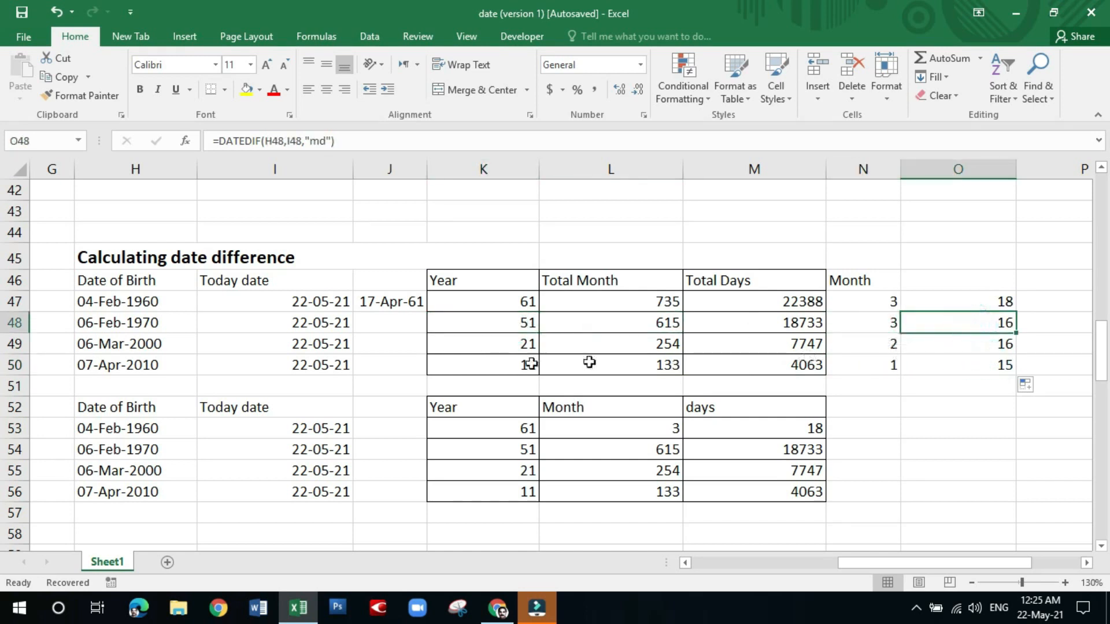